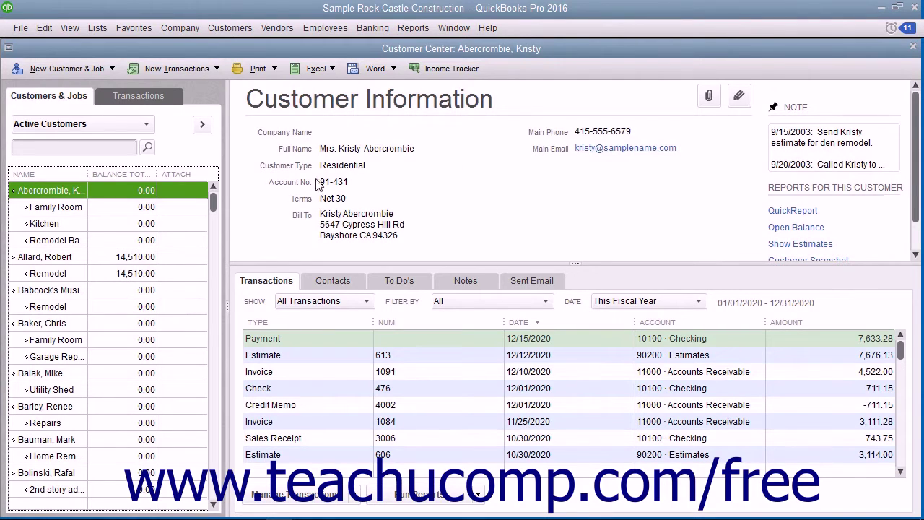
- Browse the customer list, close the Customer Center, and reopen it from the Customers menu
left_click(77, 96)
scroll(99, 311, "down", 6)
scroll(99, 311, "down", 4)
scroll(101, 308, "up", 10)
left_click(913, 46)
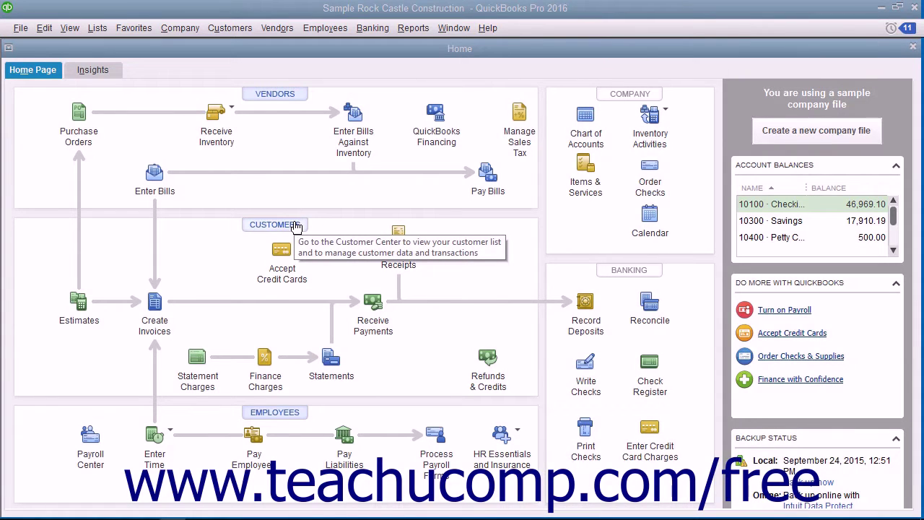
left_click(248, 30)
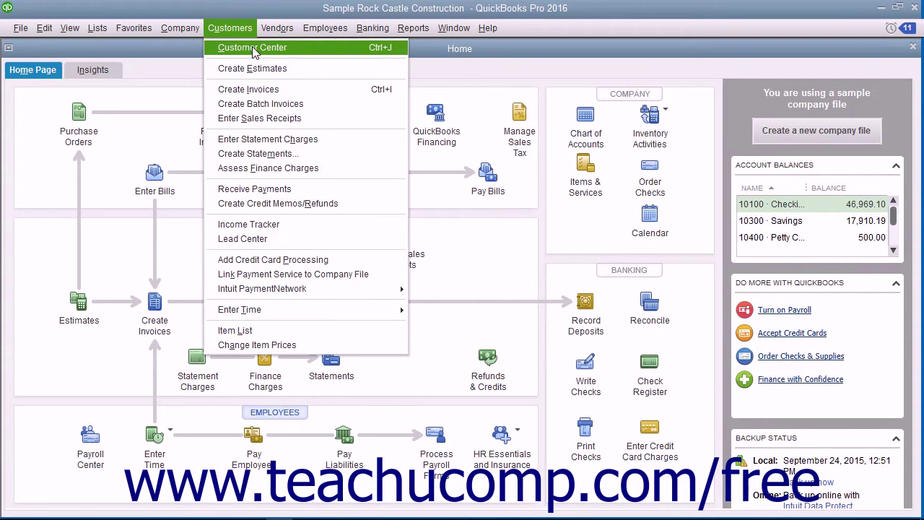
left_click(375, 50)
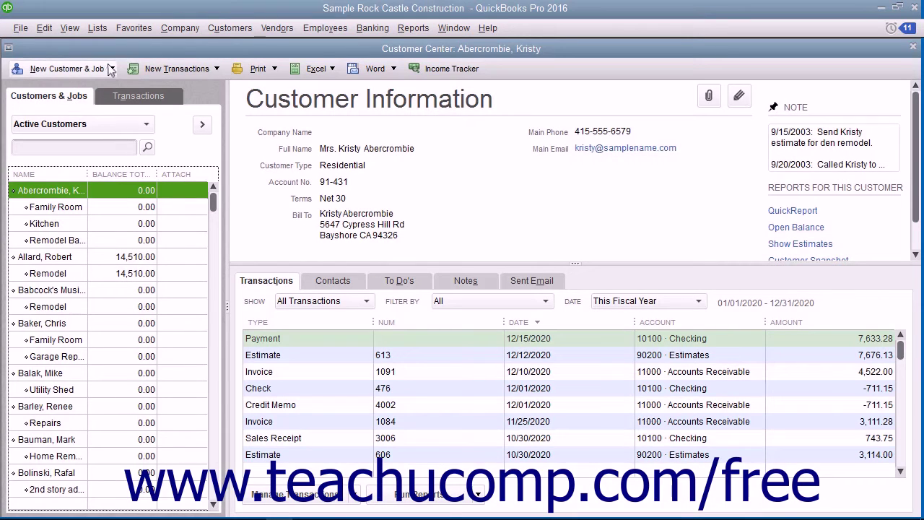
- Start a new customer record and enter the customer's name as last, first
left_click(110, 69)
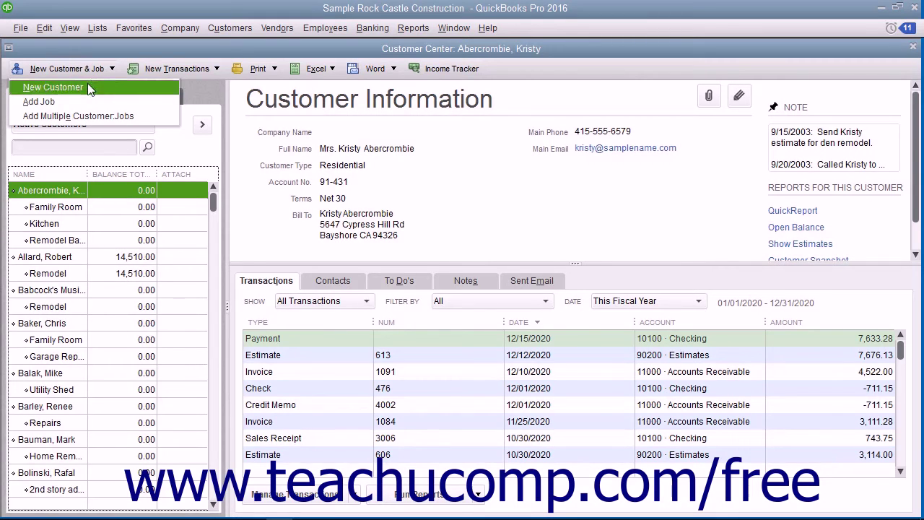
left_click(88, 85)
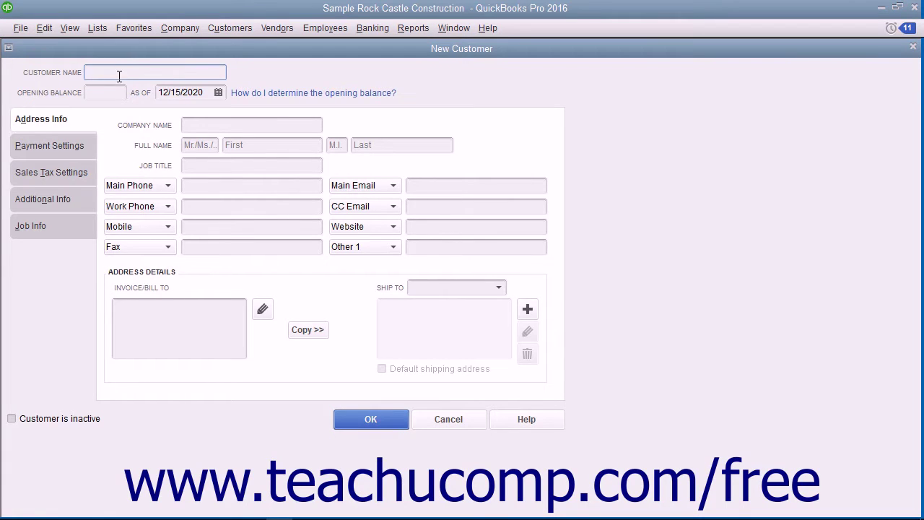
type("Doe, Jon")
left_click(107, 93)
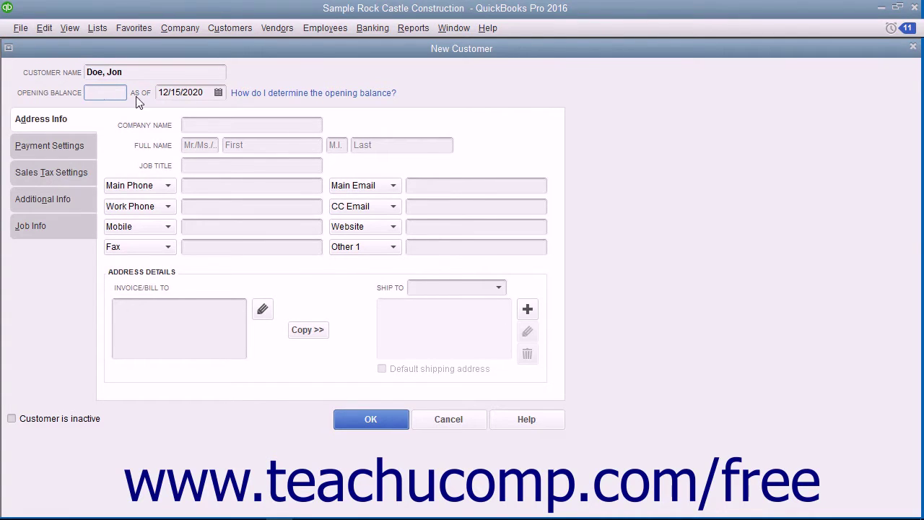
left_click(218, 93)
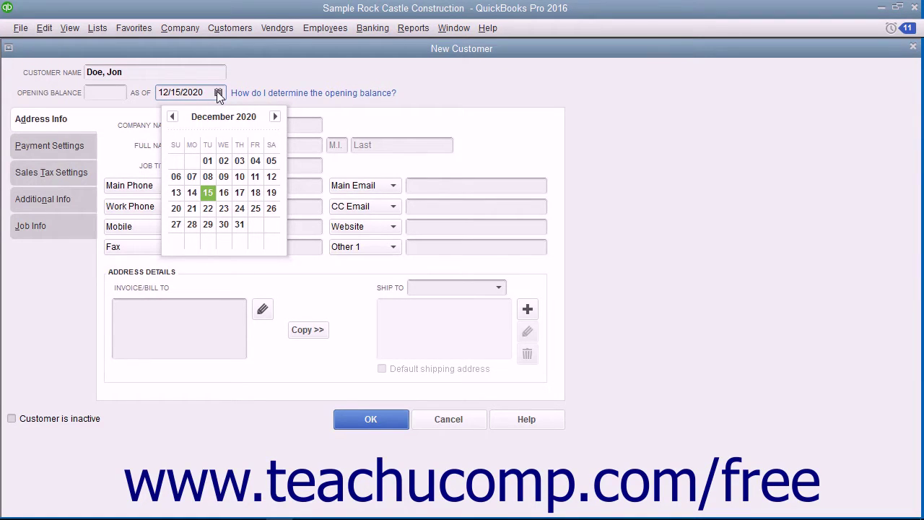
left_click(290, 73)
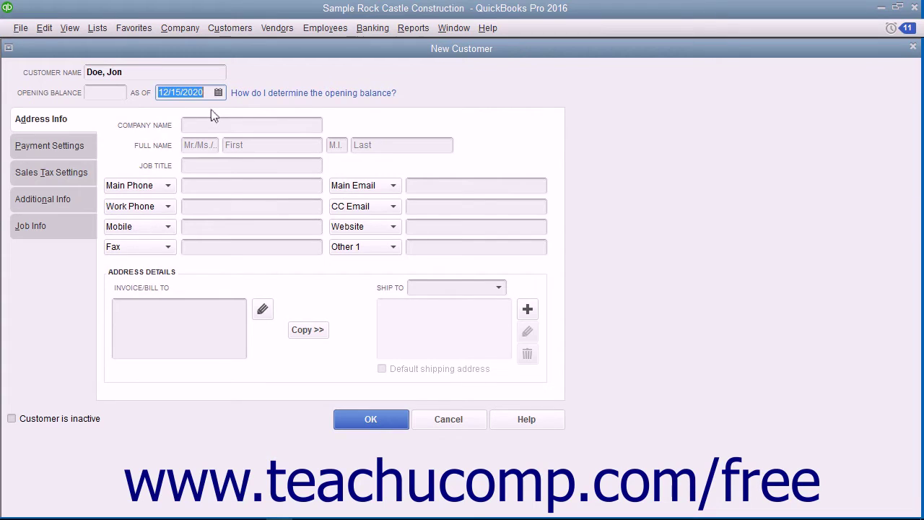
key("Tab")
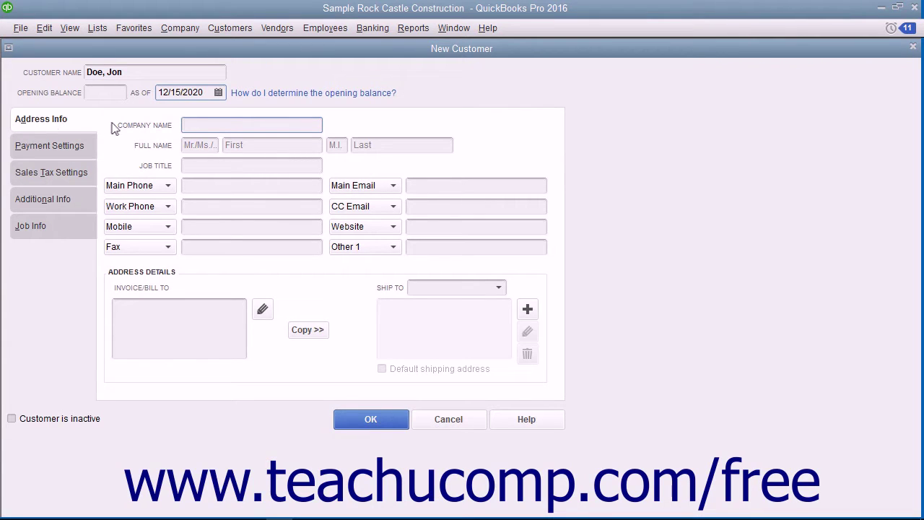
- Enter title Mr. and the customer's first and last names in the Full Name fields
left_click(193, 144)
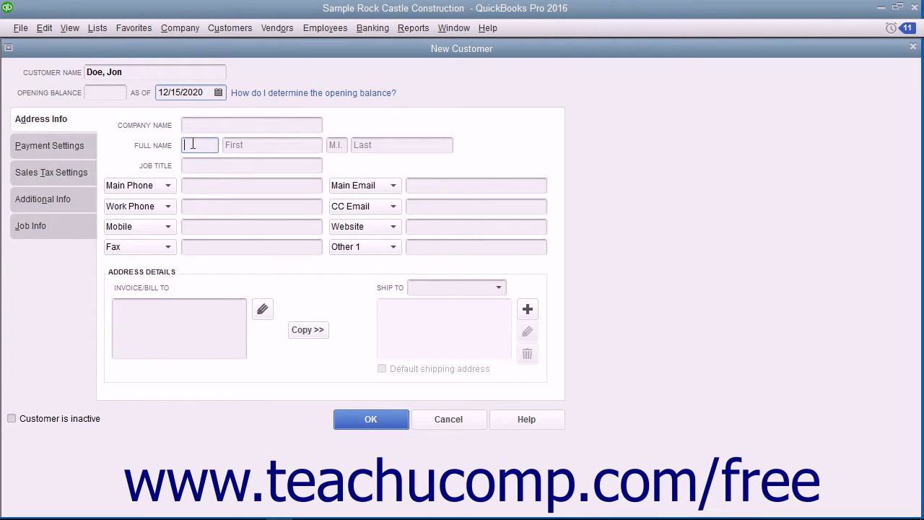
type("Mr.")
key("Tab")
type("Jon")
key("Tab")
key("Tab")
type("Doe")
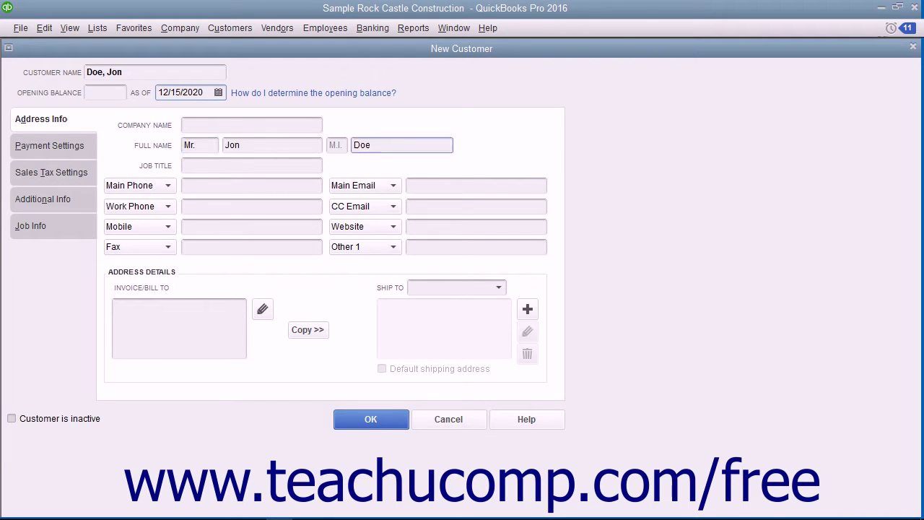
left_click(185, 164)
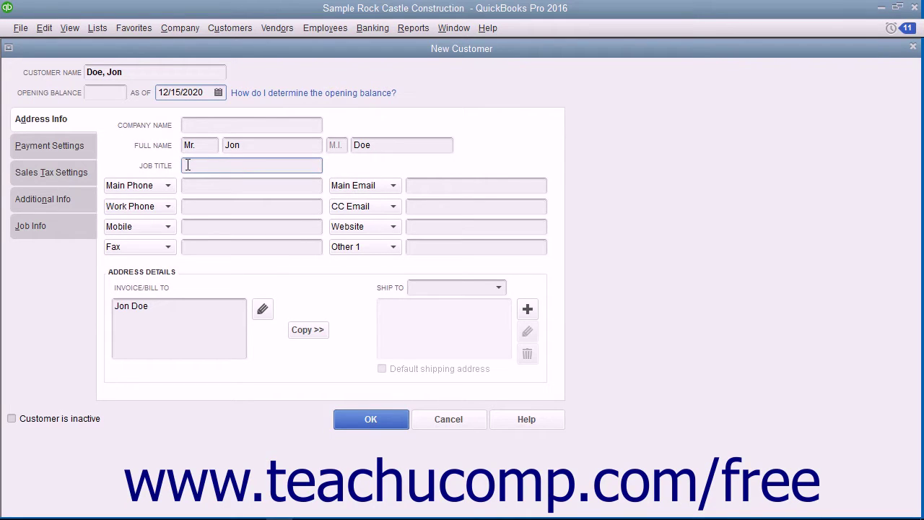
left_click(189, 187)
left_click(188, 187)
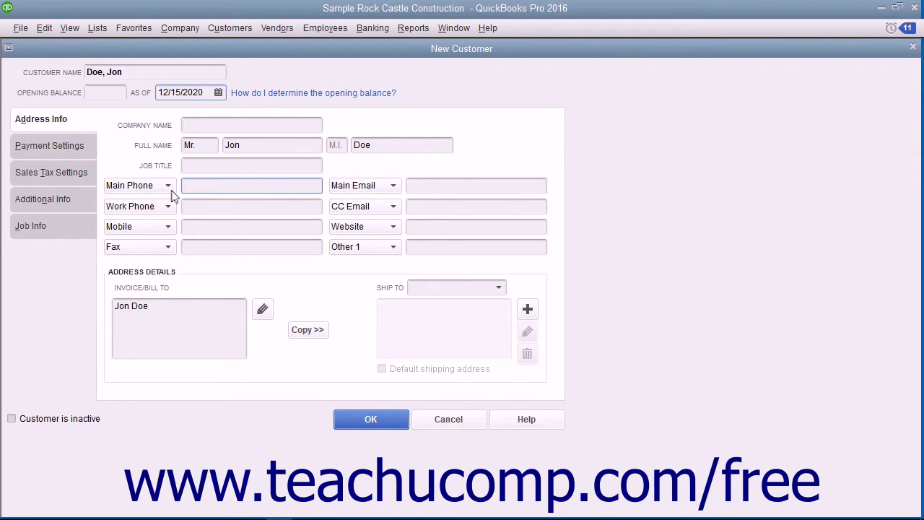
left_click(168, 185)
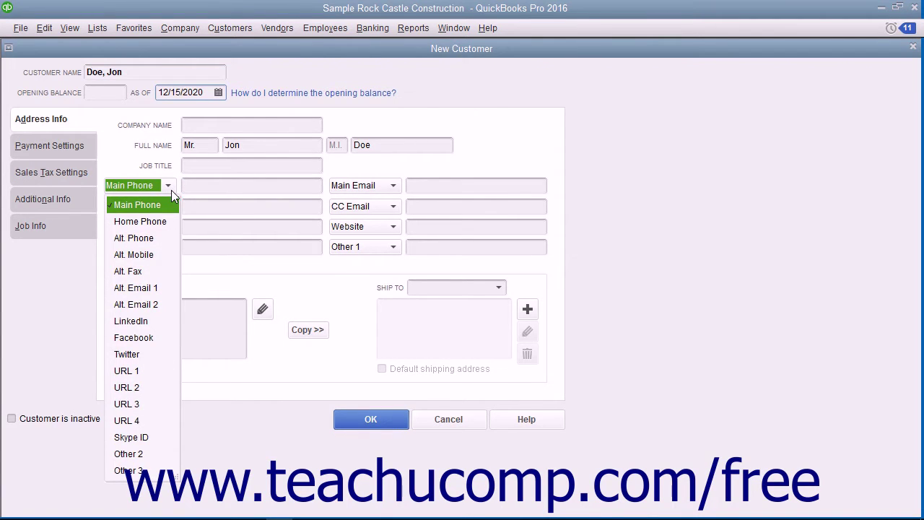
left_click(213, 186)
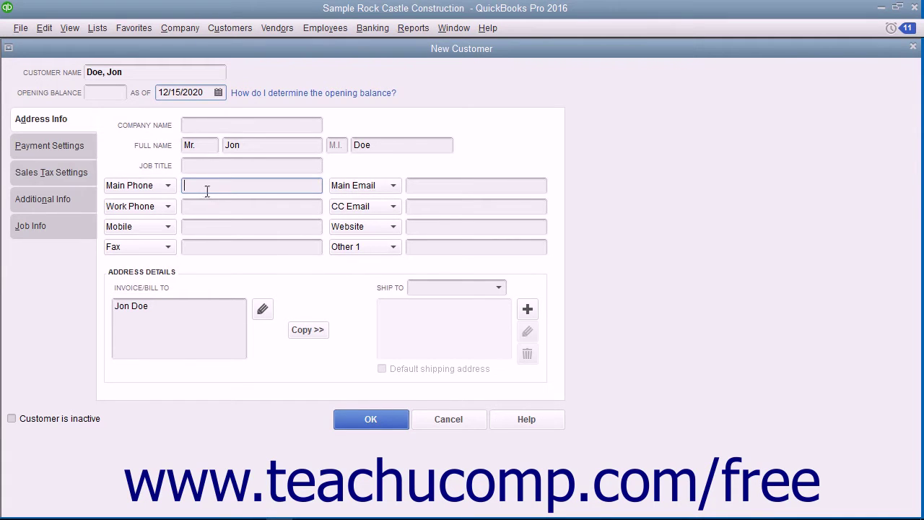
left_click(169, 186)
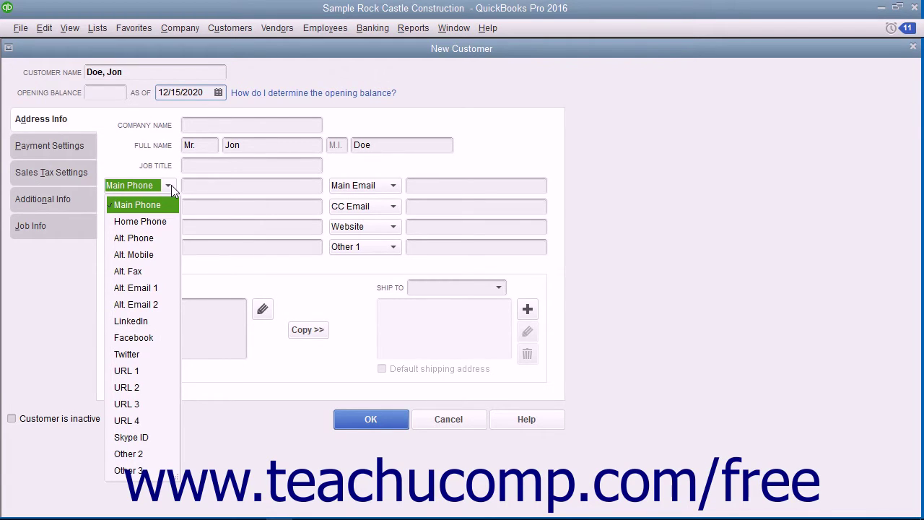
left_click(192, 186)
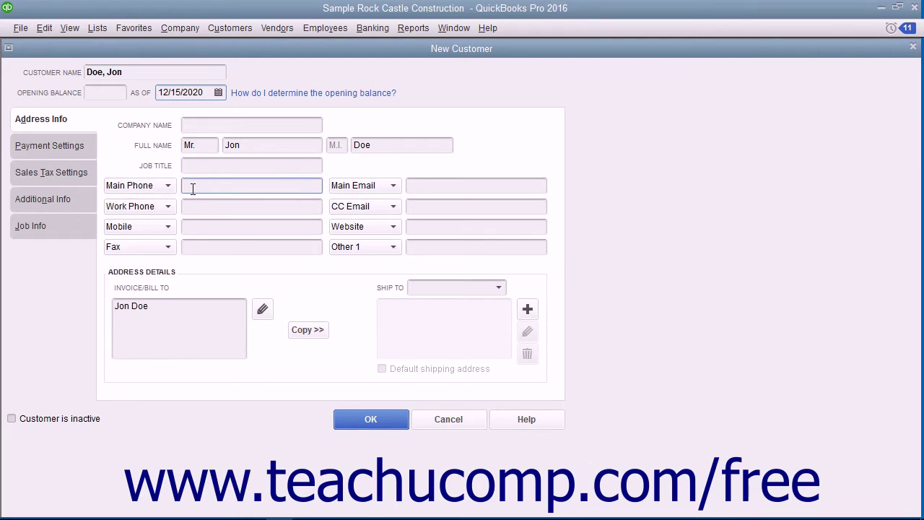
left_click(158, 315)
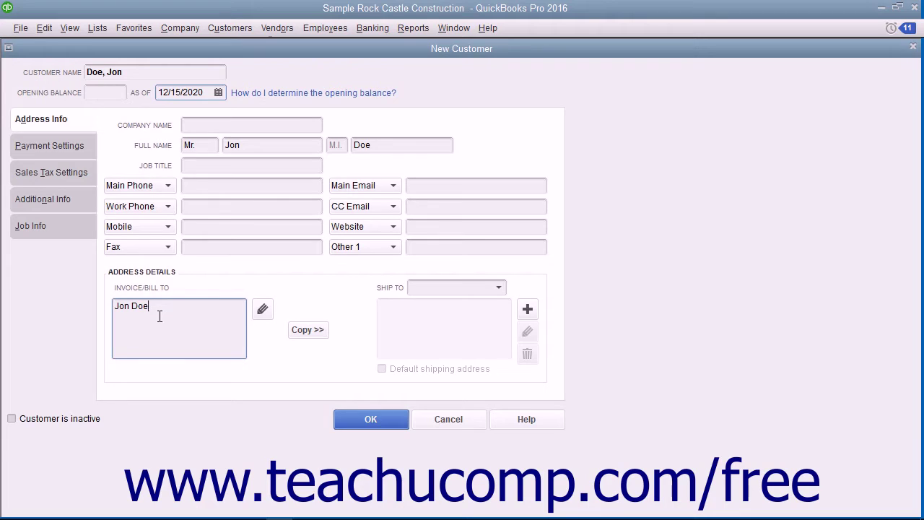
- Fill in the bill-to street, city, state and ZIP in the address editor and confirm
left_click(266, 316)
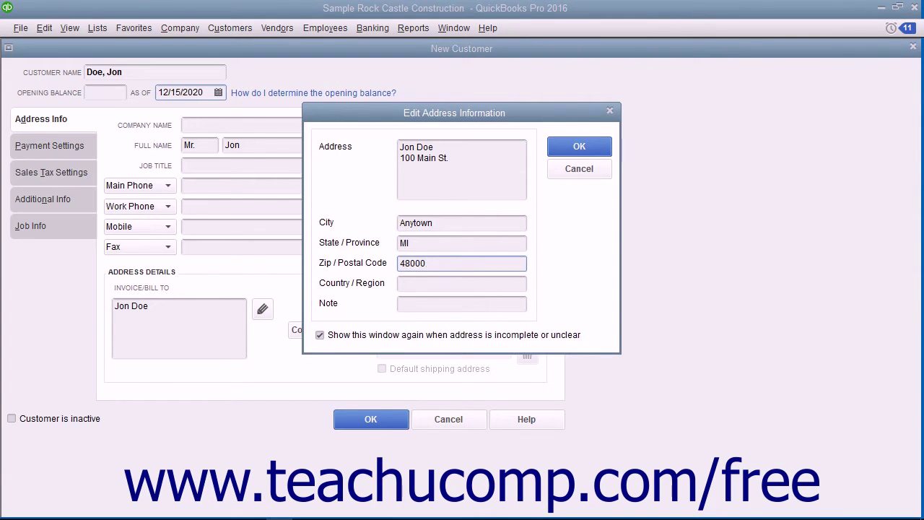
left_click(554, 147)
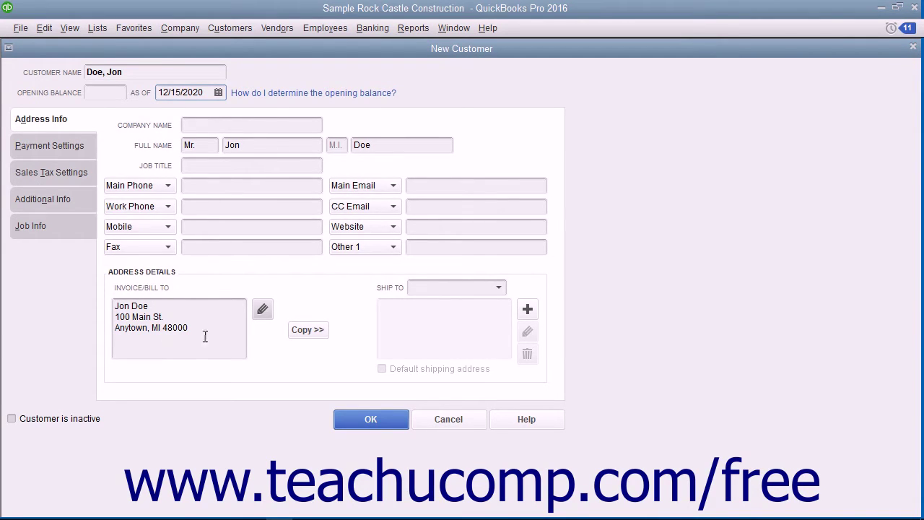
- Copy the bill-to address into a default shipping address named Ship To 1
left_click(307, 331)
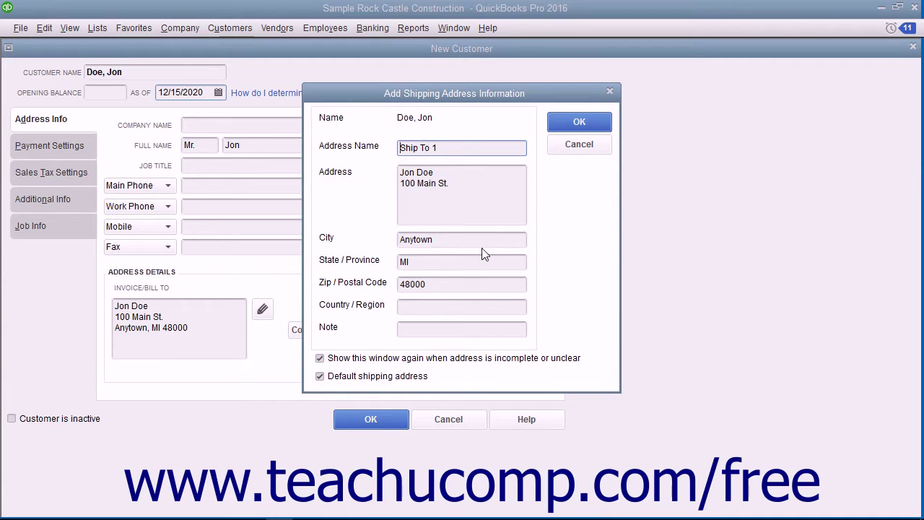
left_click(571, 124)
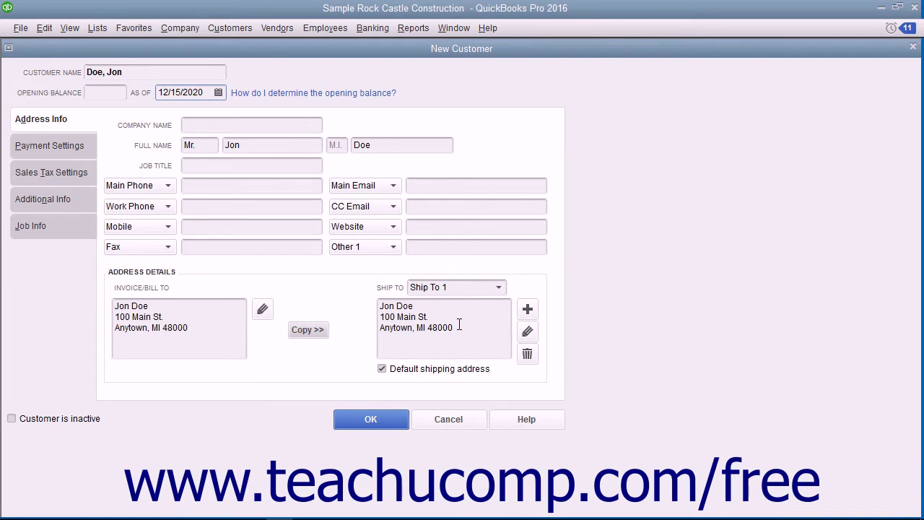
- Add a second shipping address named 'Alternate Ship To' with its street, city, state and ZIP
left_click(527, 311)
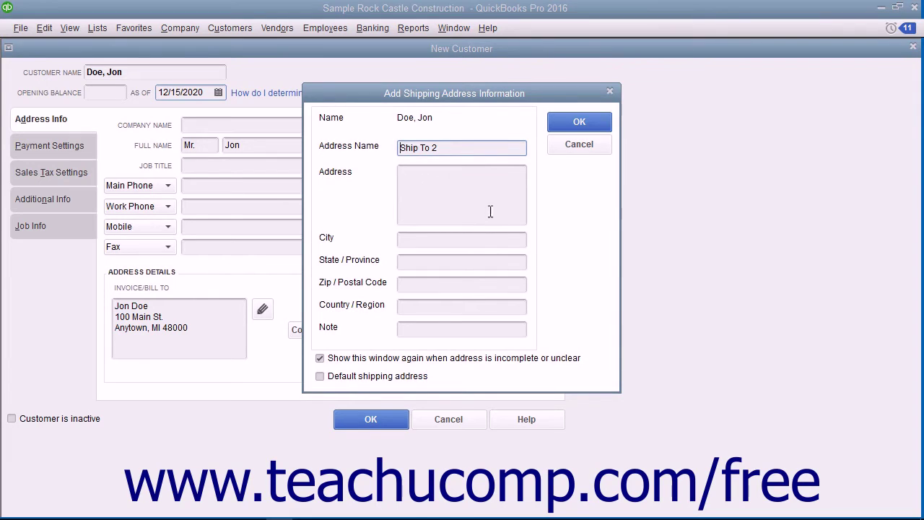
triple_click(444, 147)
type("Alternate Ship To")
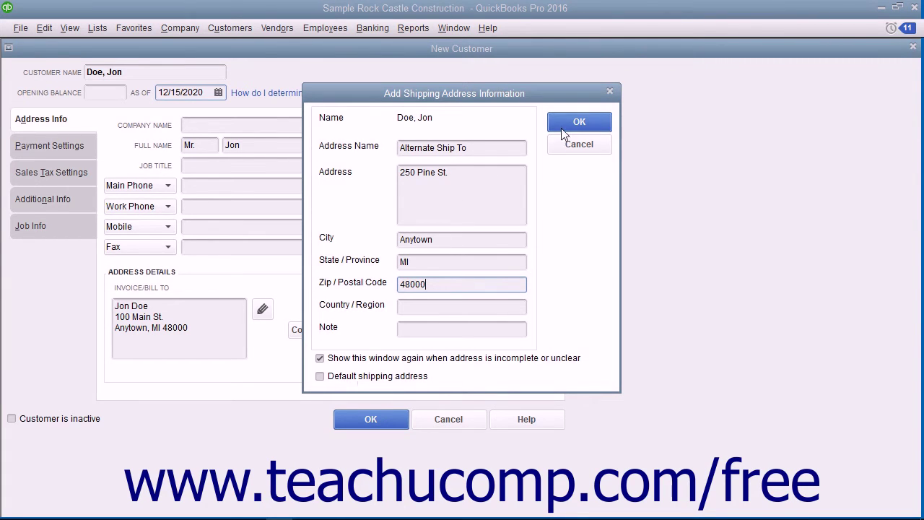
left_click(579, 123)
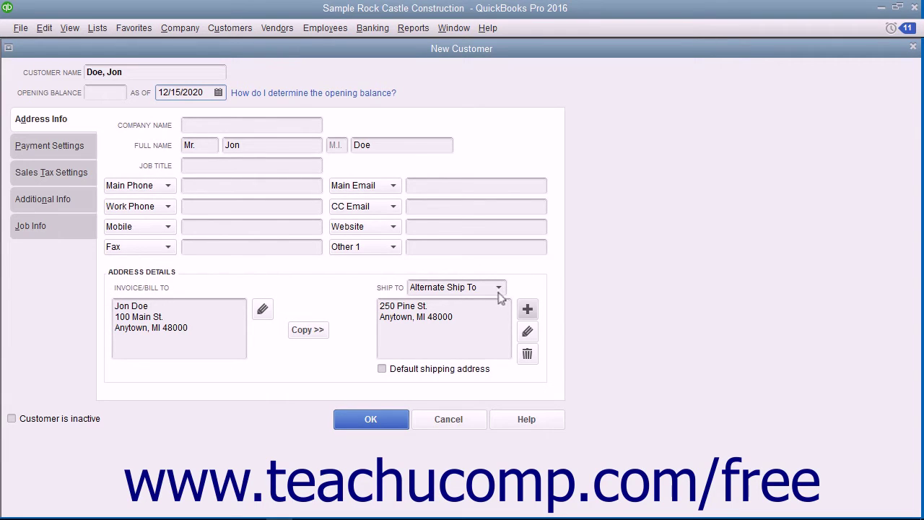
- Switch the Ship To dropdown back to show the default Ship To 1 address
left_click(498, 291)
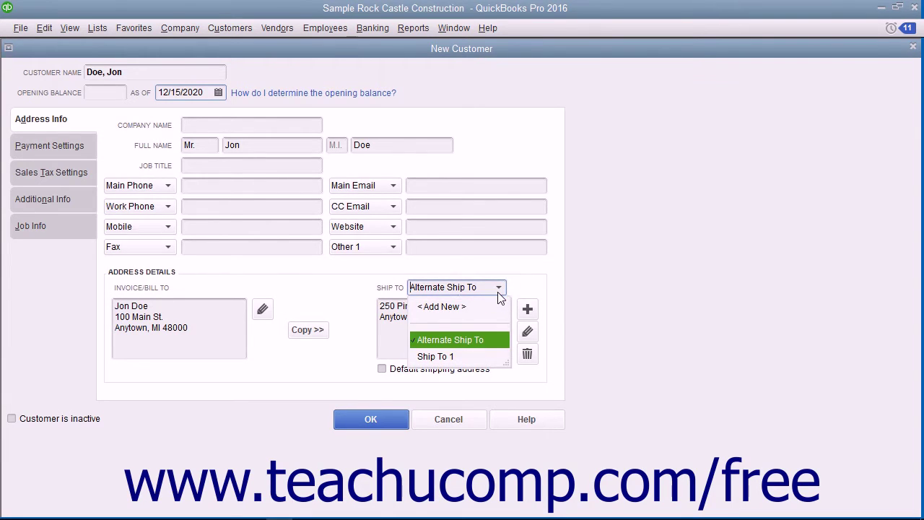
left_click(473, 355)
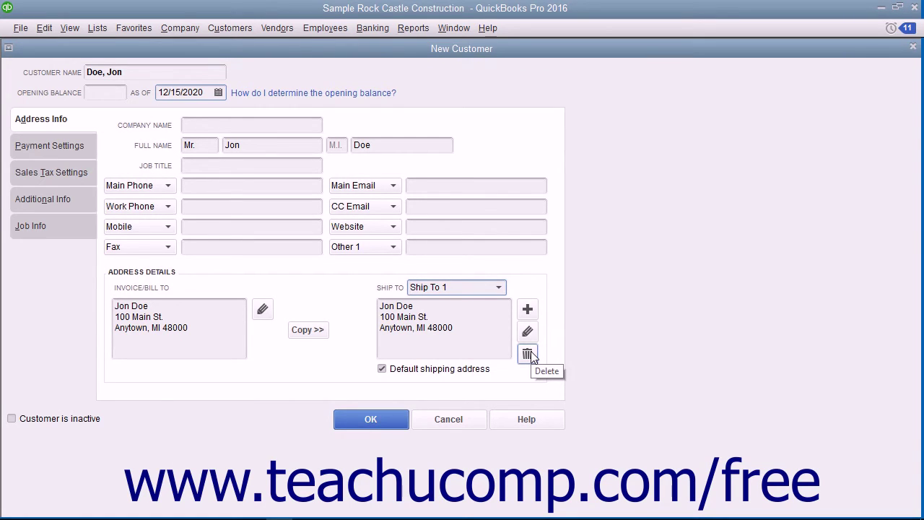
left_click(528, 355)
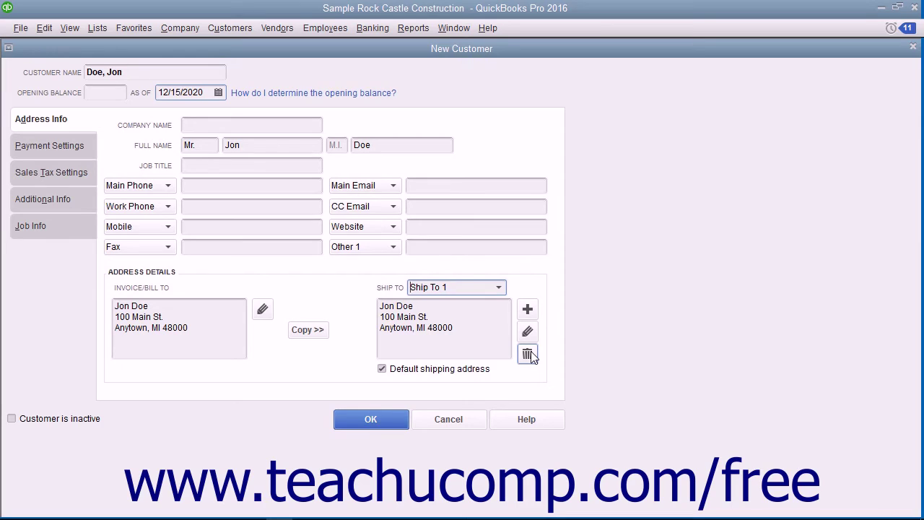
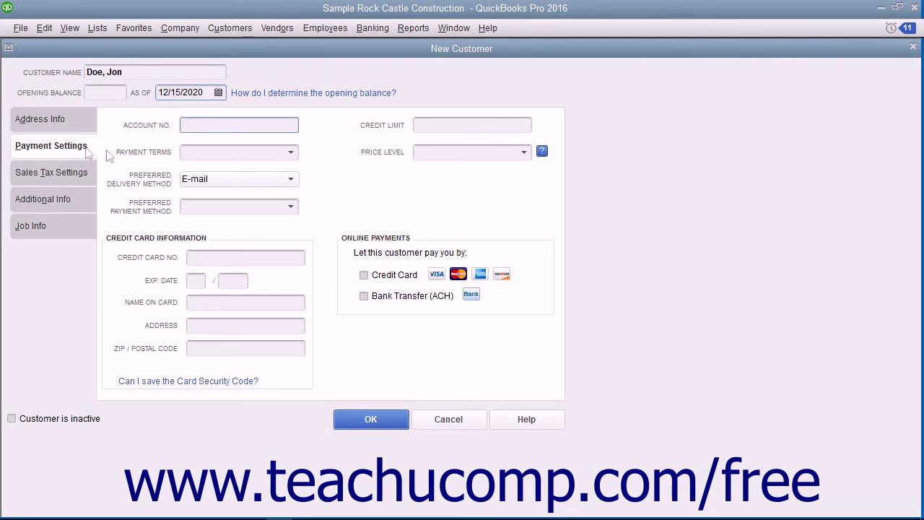
- On Payment Settings, choose Net 30 terms, Mail delivery and Check as payment method
left_click(192, 122)
left_click(422, 125)
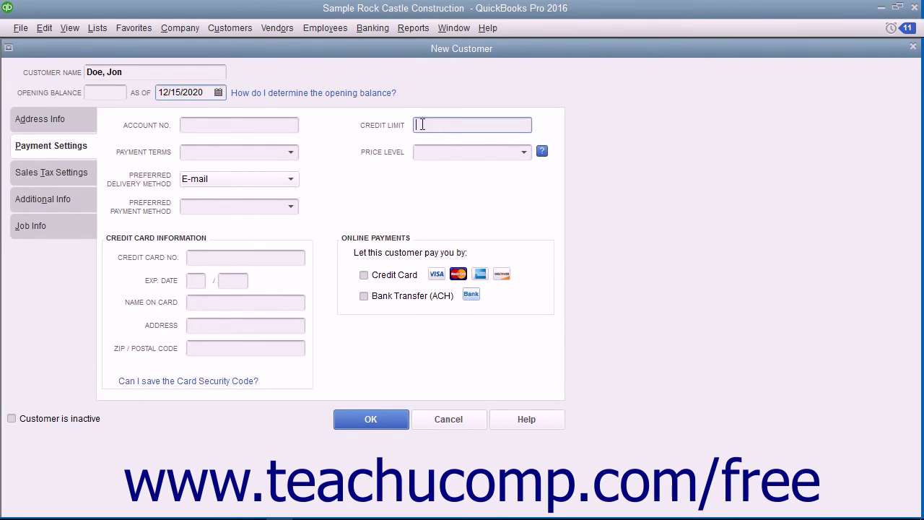
left_click(286, 160)
left_click(288, 155)
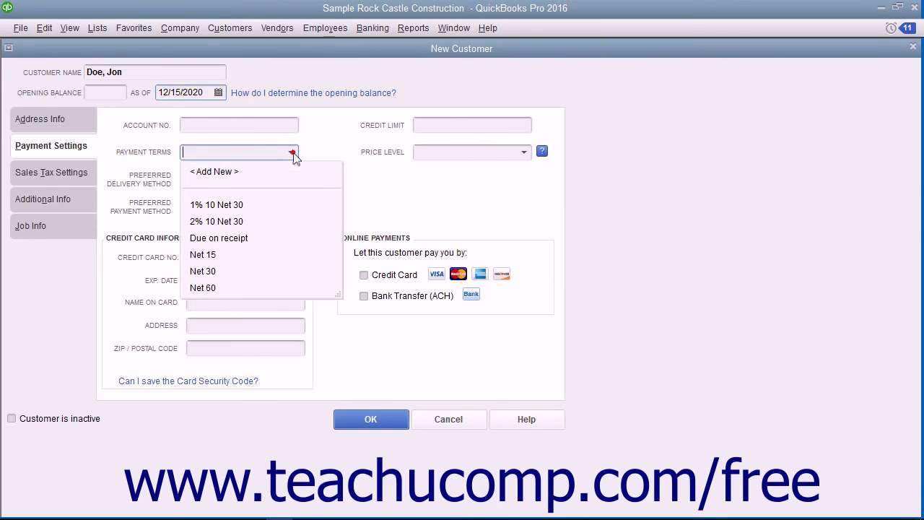
left_click(225, 272)
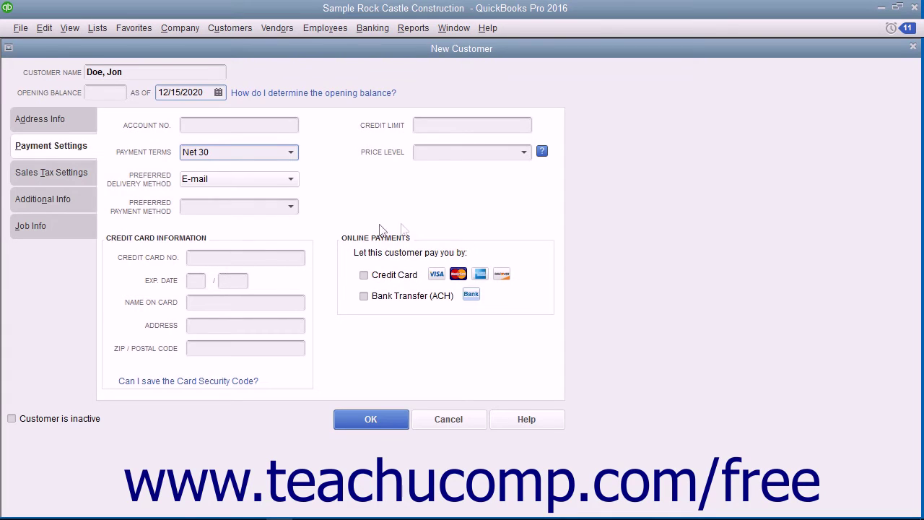
left_click(524, 153)
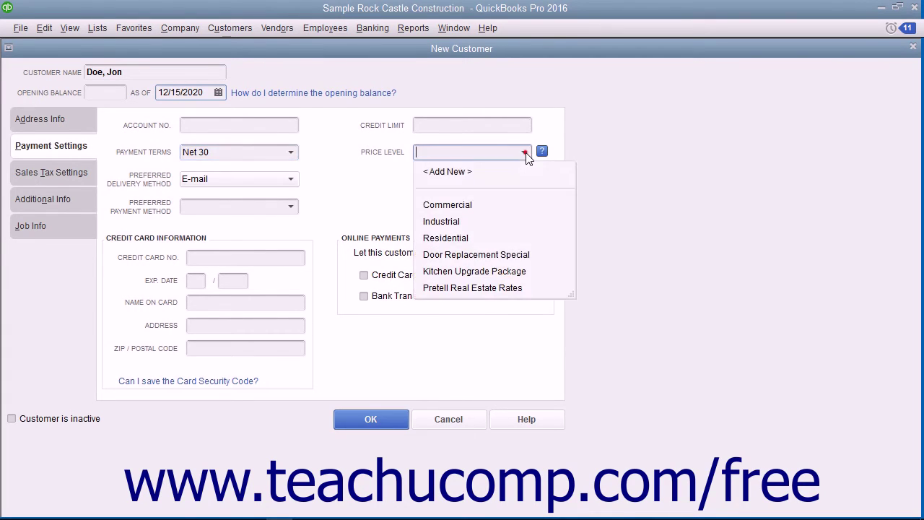
left_click(525, 153)
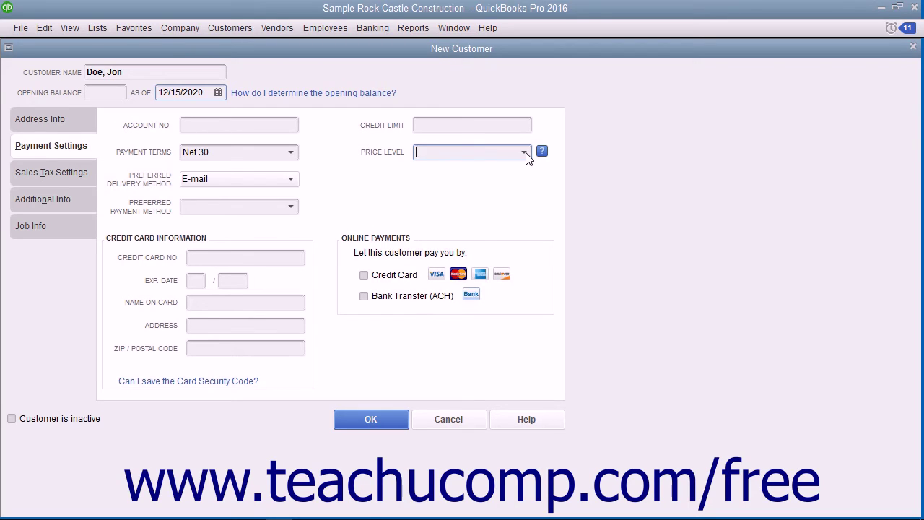
left_click(291, 179)
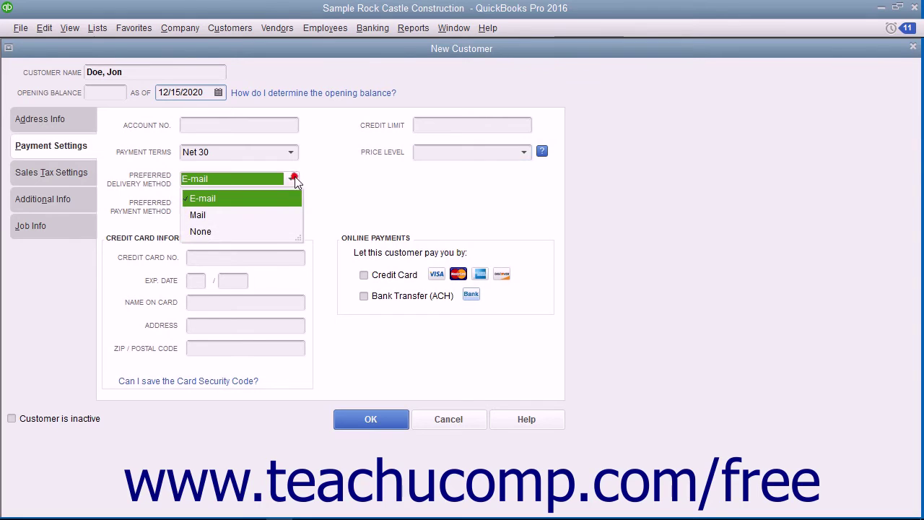
left_click(269, 217)
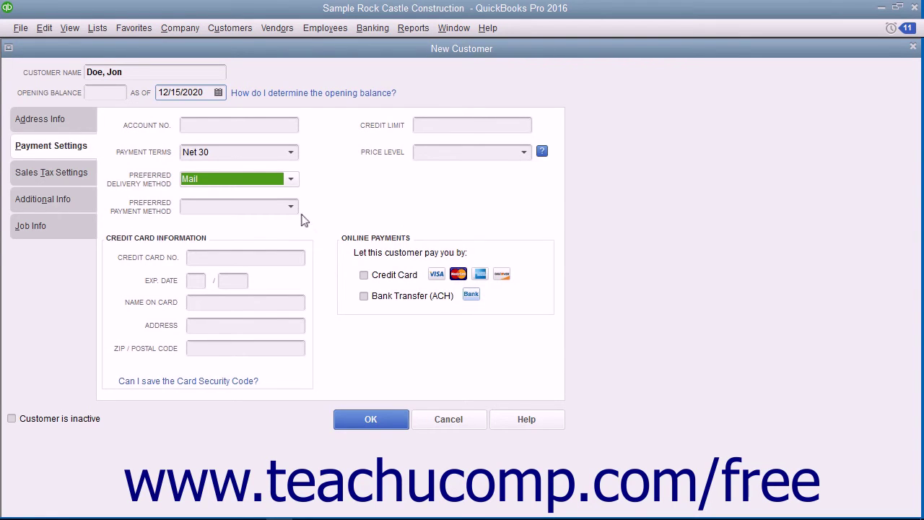
left_click(290, 207)
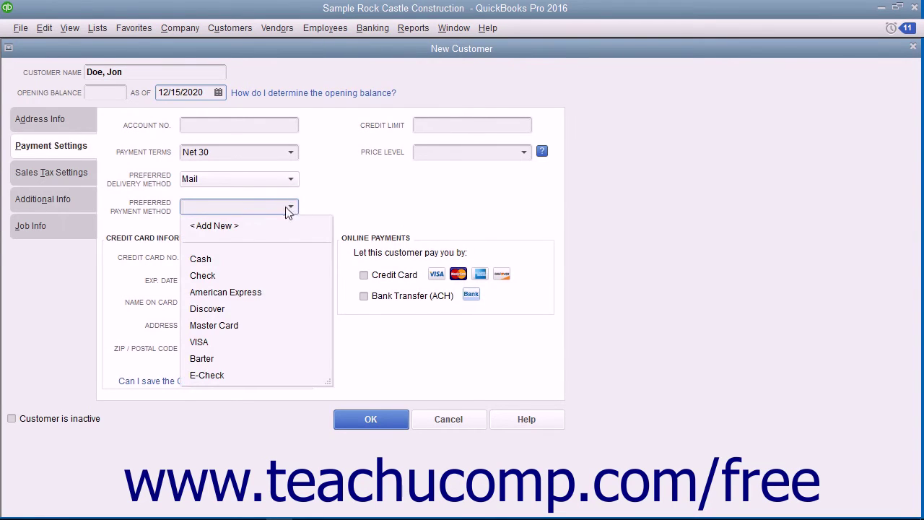
left_click(243, 275)
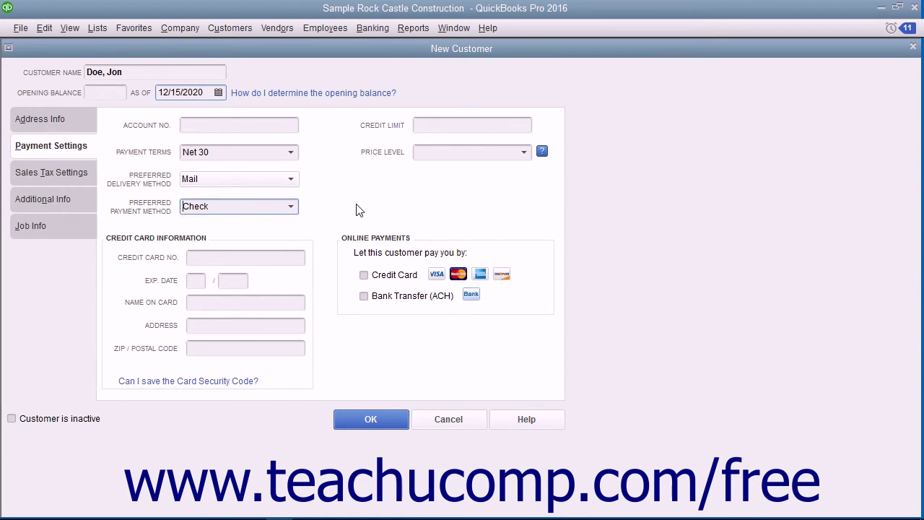
left_click(351, 244)
- On Sales Tax Settings, keep tax code Tax and set the tax item to Out of State
left_click(84, 176)
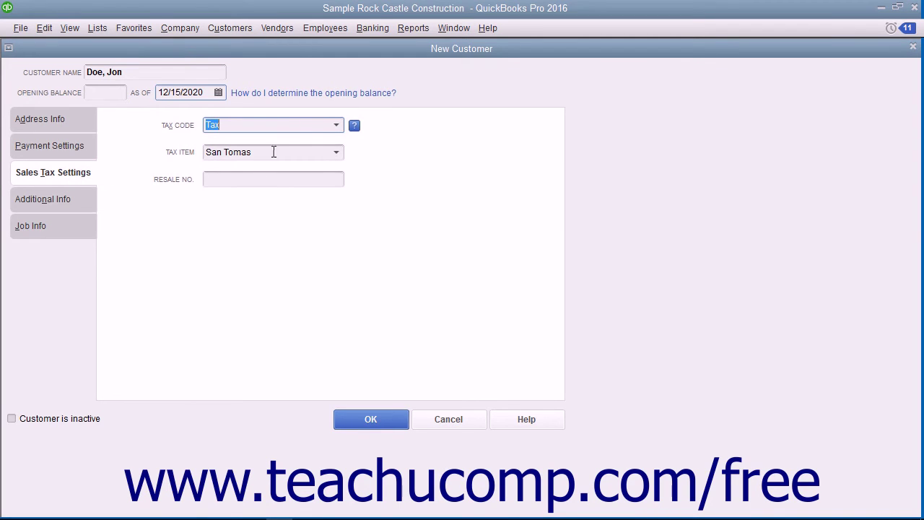
left_click(335, 127)
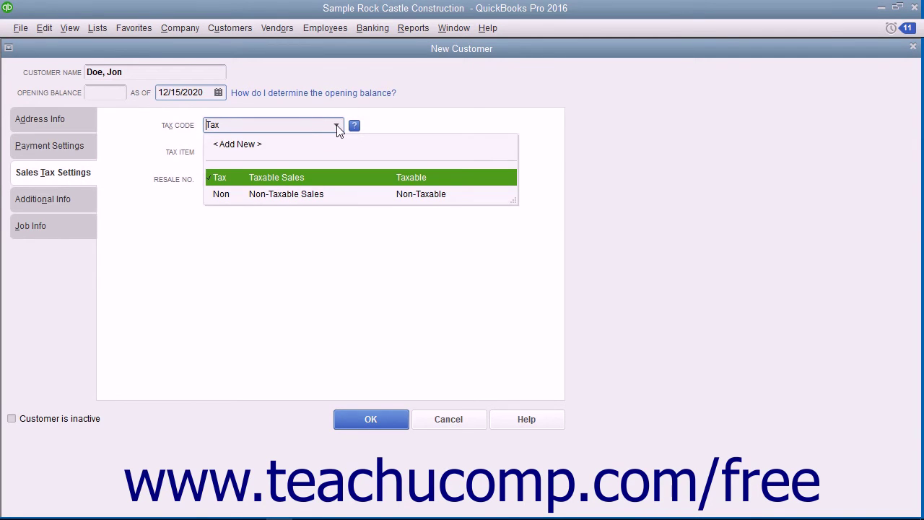
left_click(292, 177)
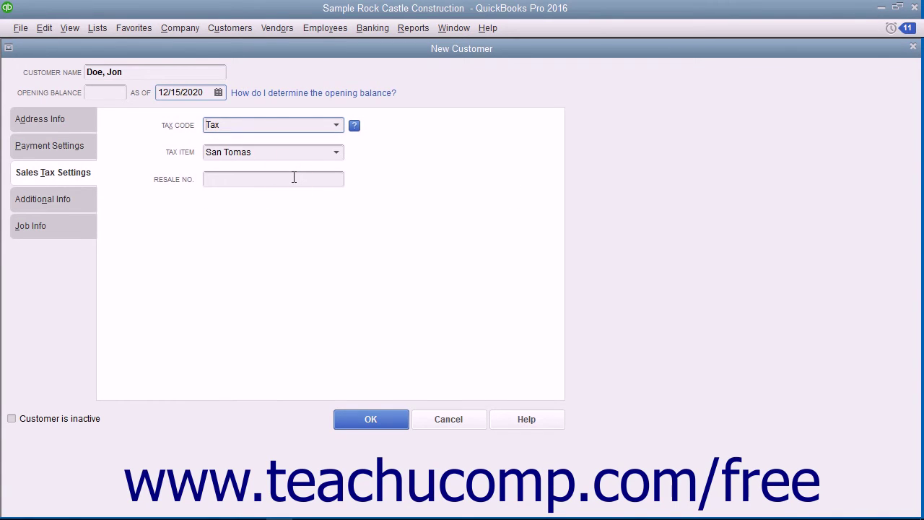
left_click(337, 156)
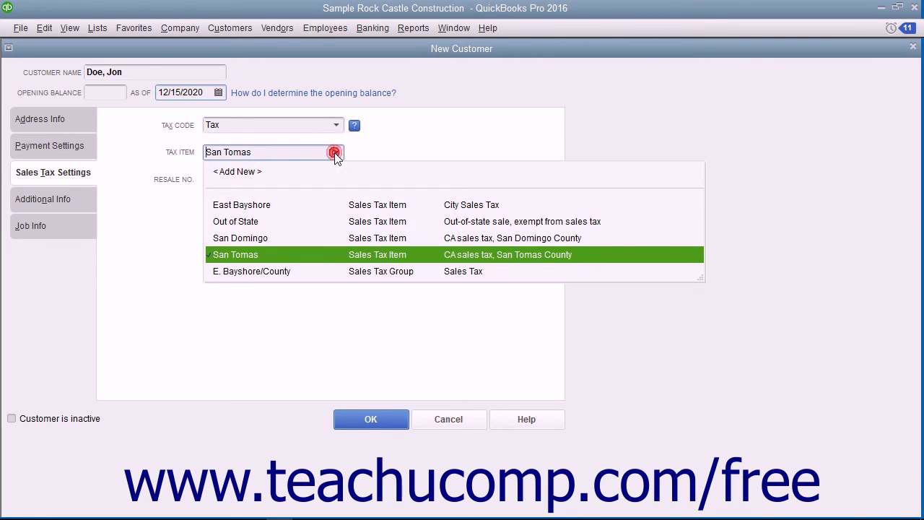
left_click(263, 222)
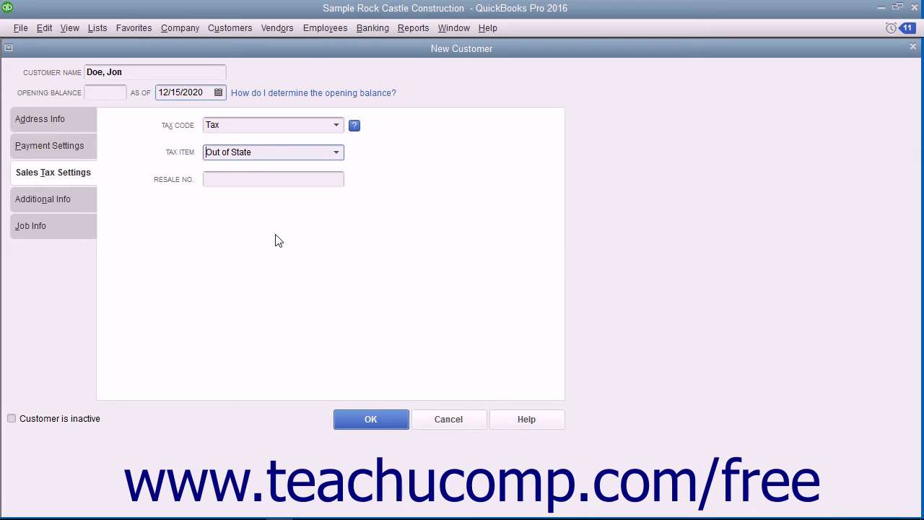
left_click(252, 179)
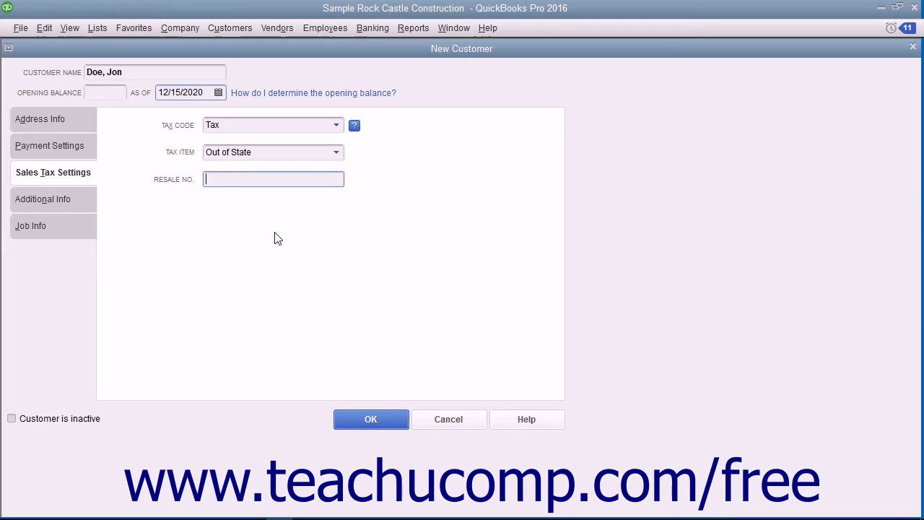
- Set Customer Type to Commercial under Additional Info and save the customer with OK
left_click(77, 200)
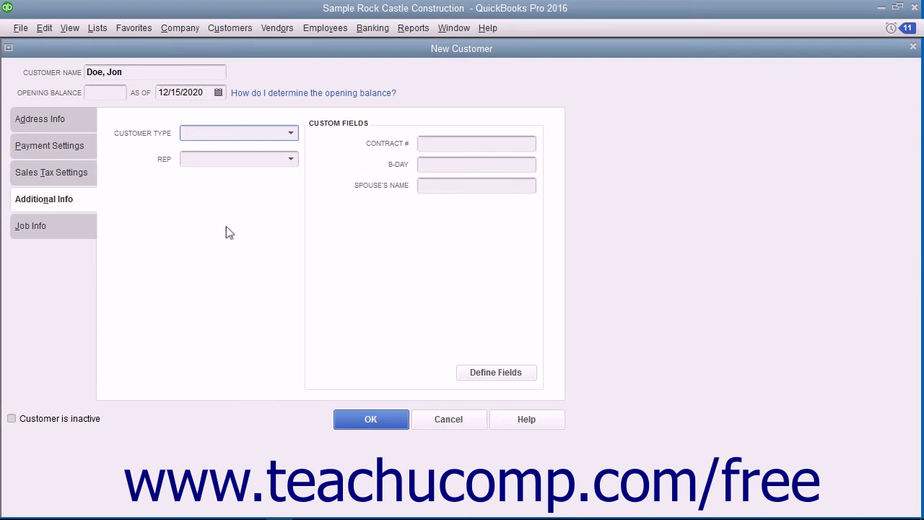
left_click(292, 134)
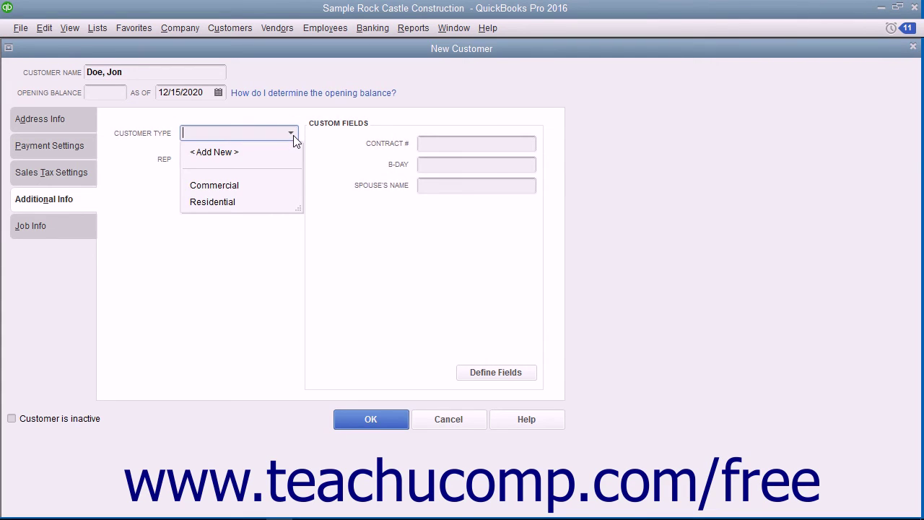
left_click(220, 190)
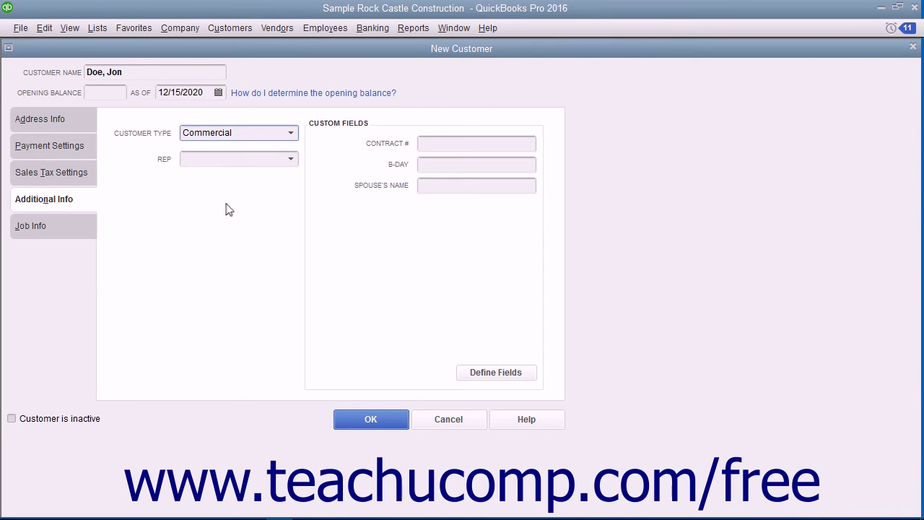
left_click(291, 160)
left_click(298, 162)
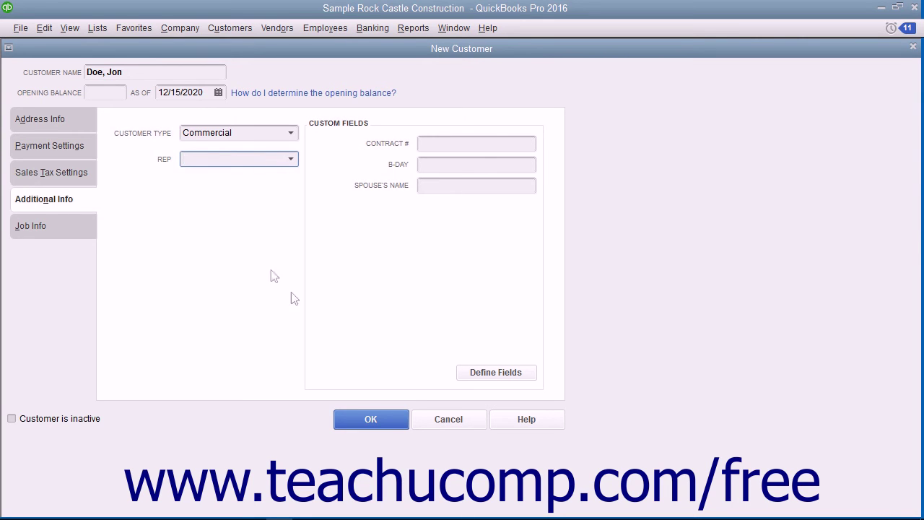
left_click(363, 419)
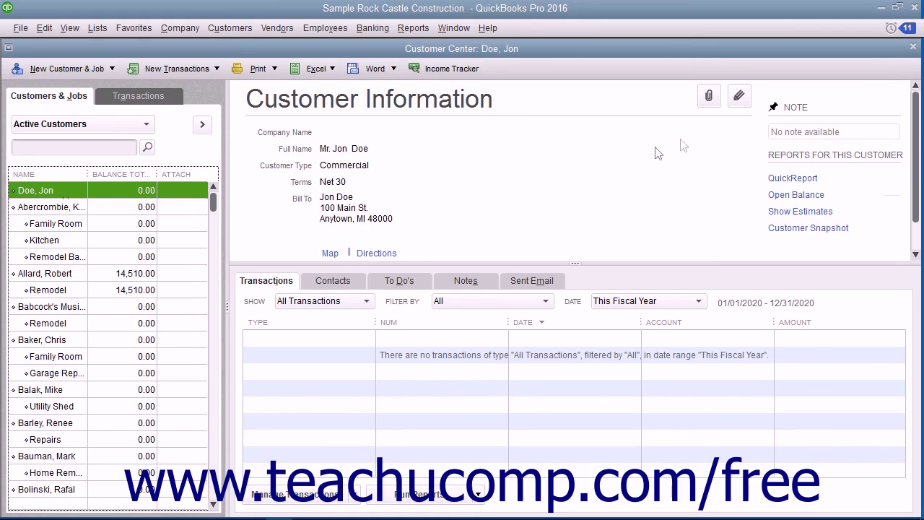
- Edit the customer's record to enter a Main Phone number, then save it
right_click(70, 189)
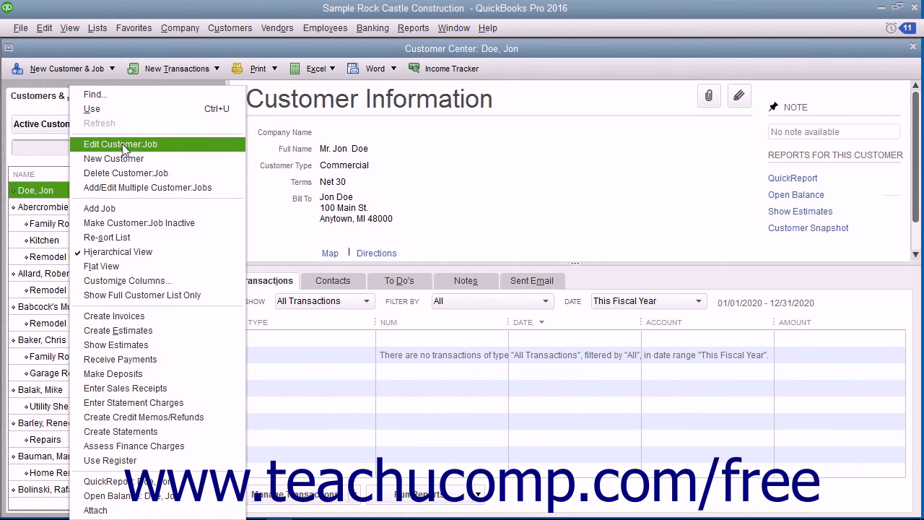
left_click(122, 148)
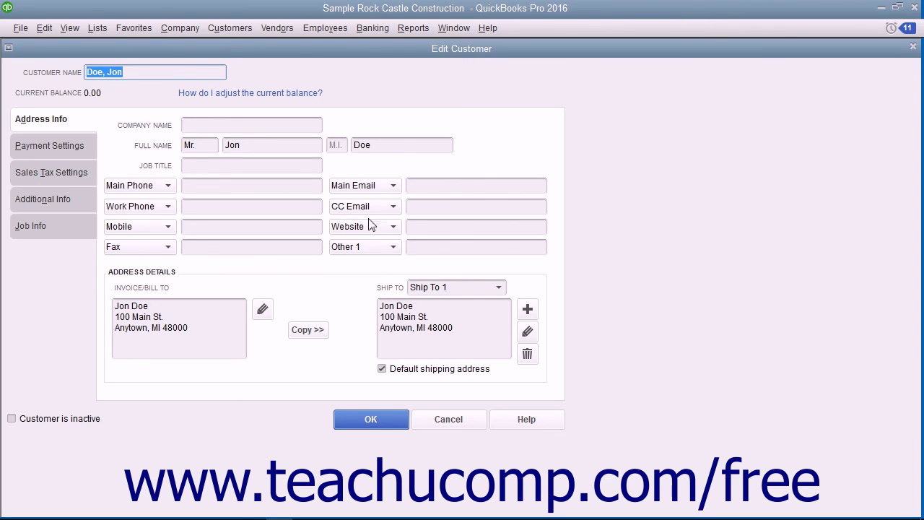
left_click(223, 189)
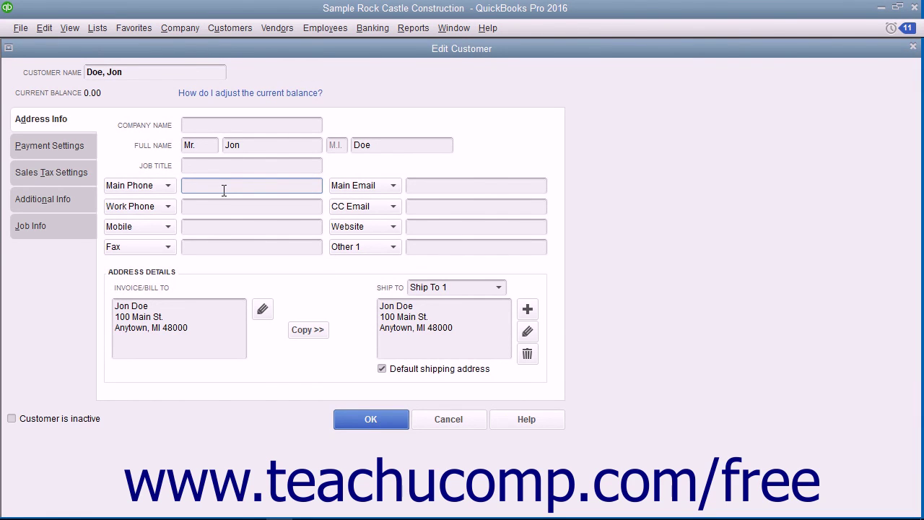
left_click(345, 418)
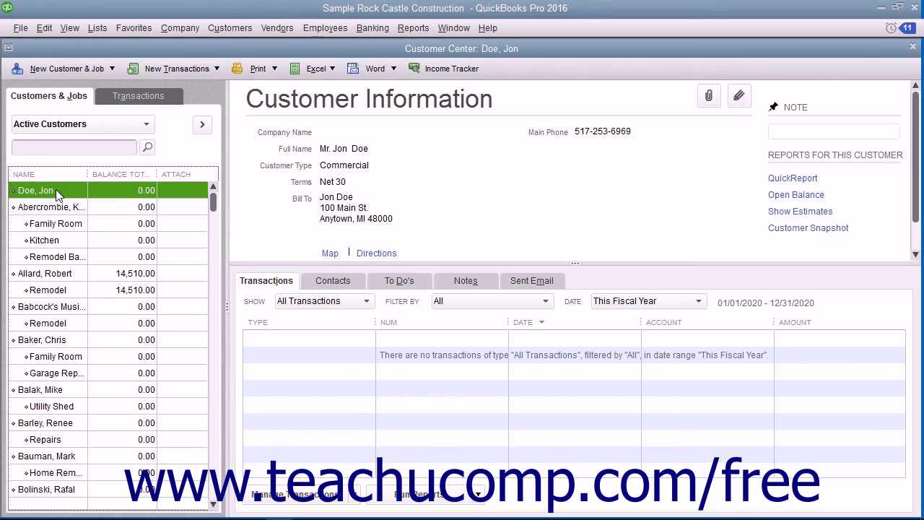
- Delete the customer with Edit > Delete Customer:Job and confirm with OK
left_click(45, 28)
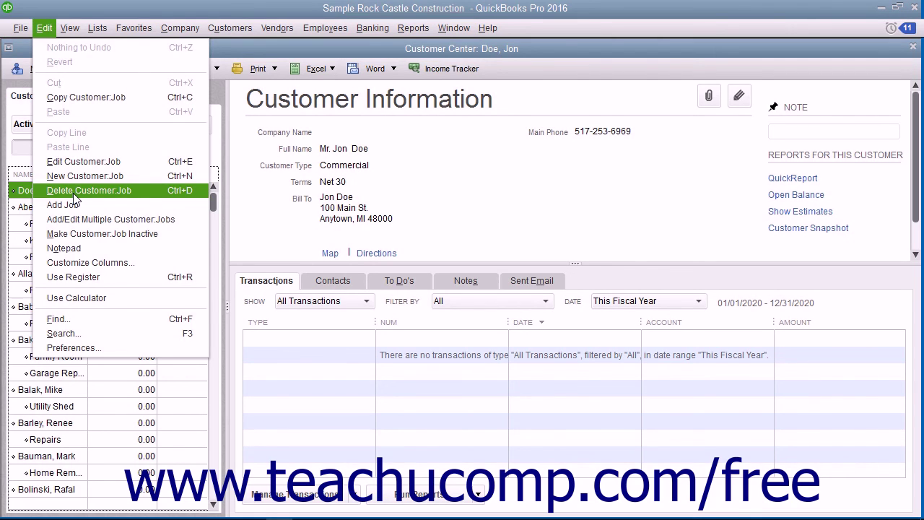
left_click(75, 192)
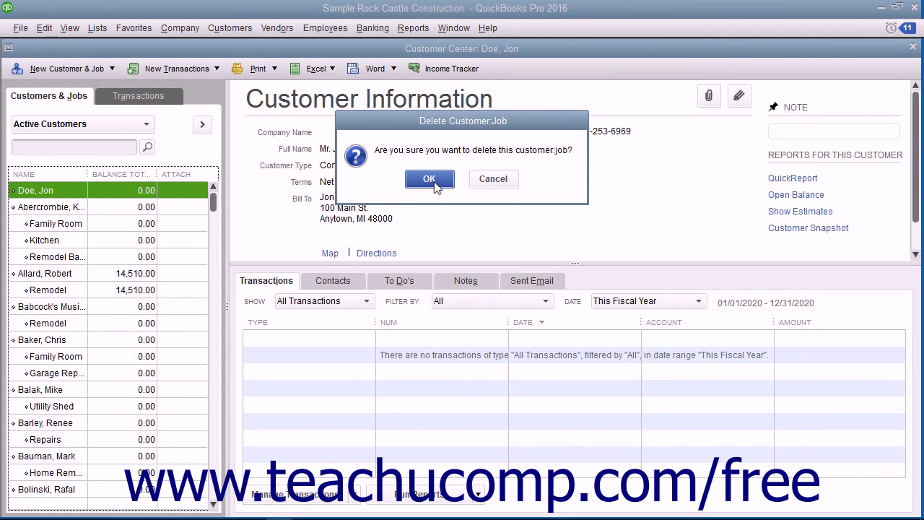
left_click(430, 179)
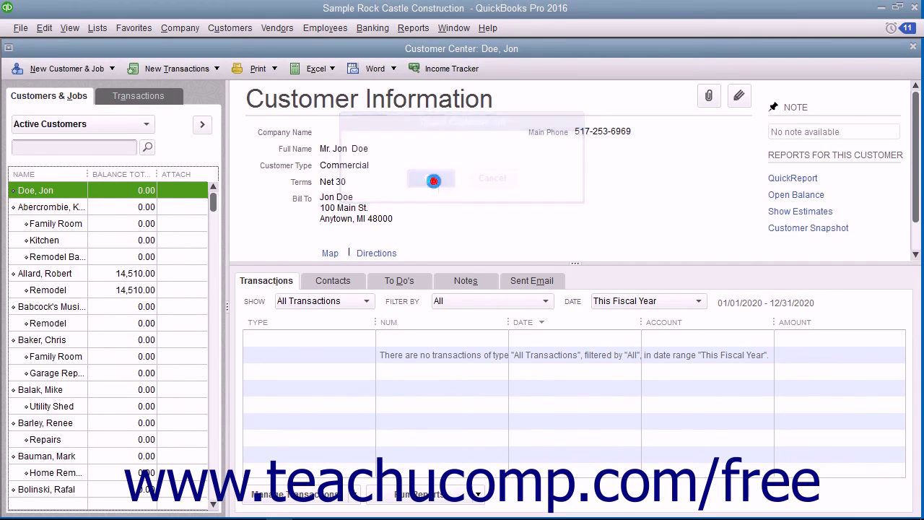